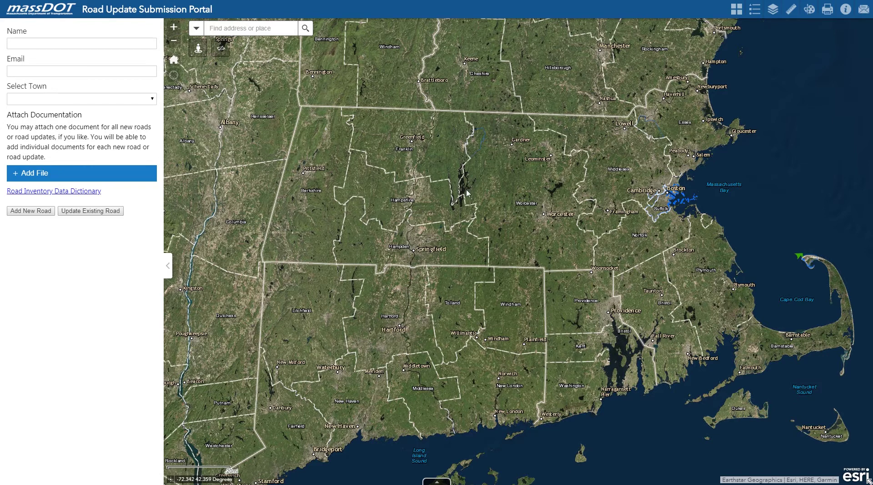
Look through the basemap gallery, legend, measurement and drawing tools, and the About instructions.
click(738, 10)
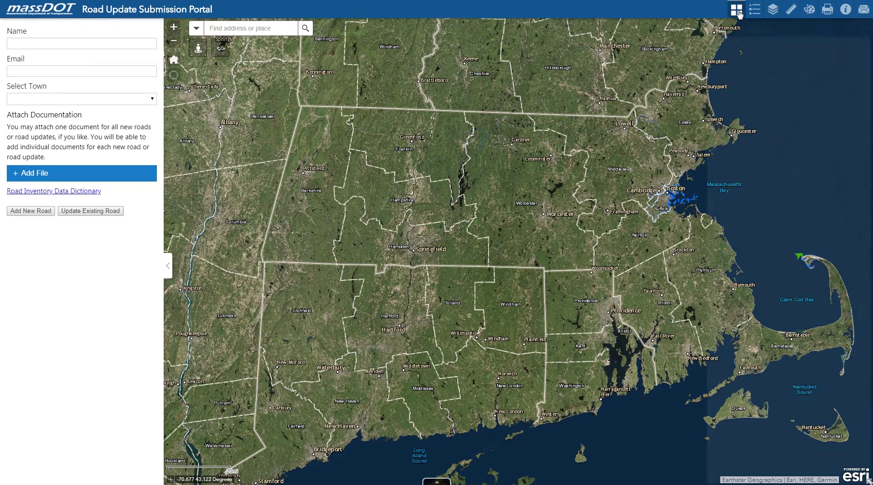
click(752, 10)
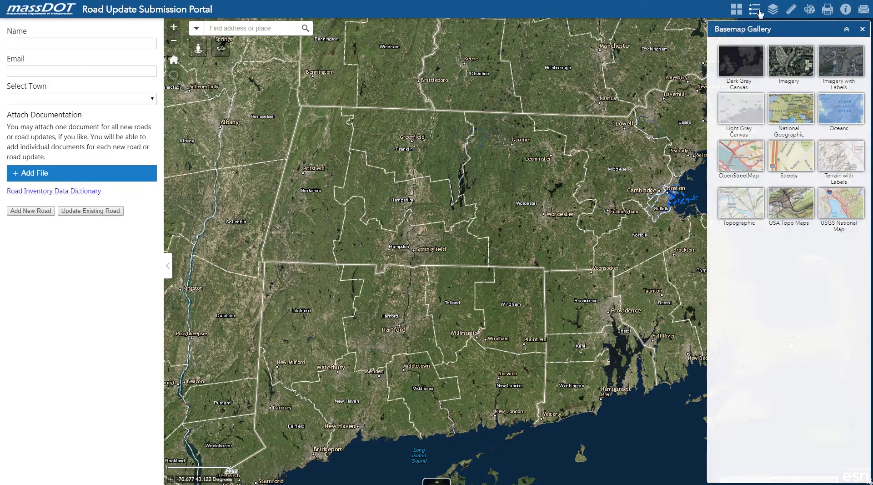
click(791, 15)
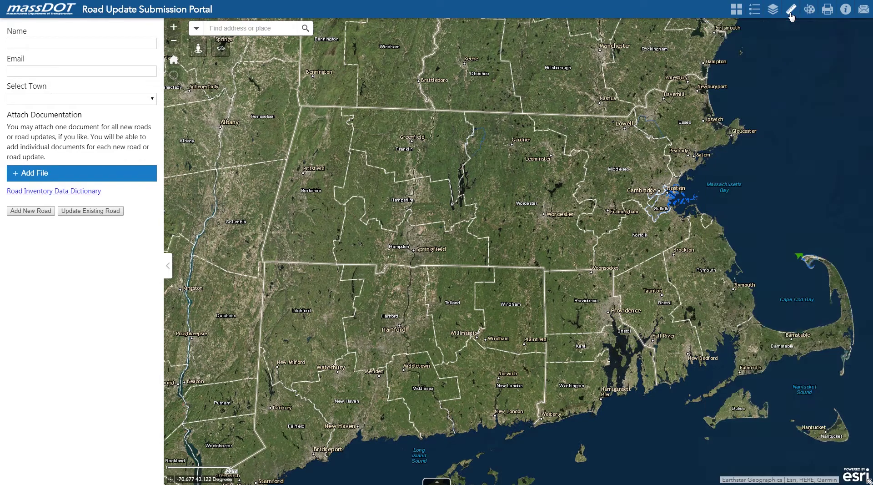
click(809, 16)
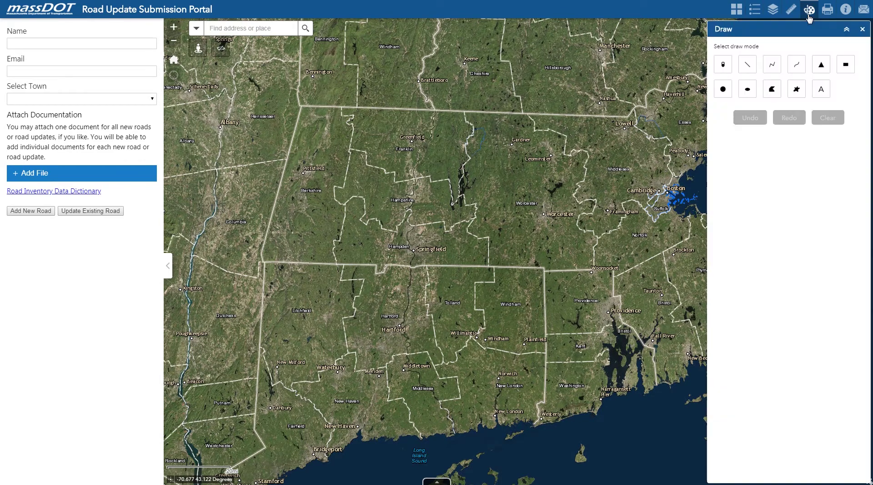
click(847, 16)
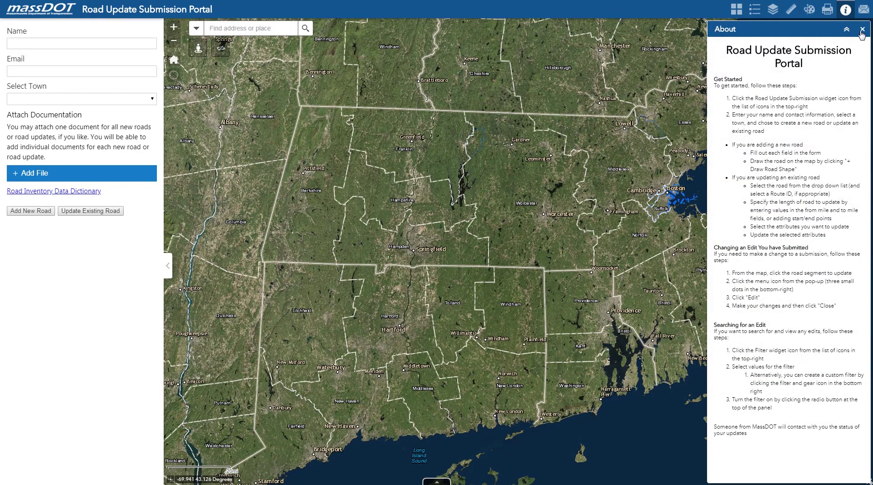
click(862, 30)
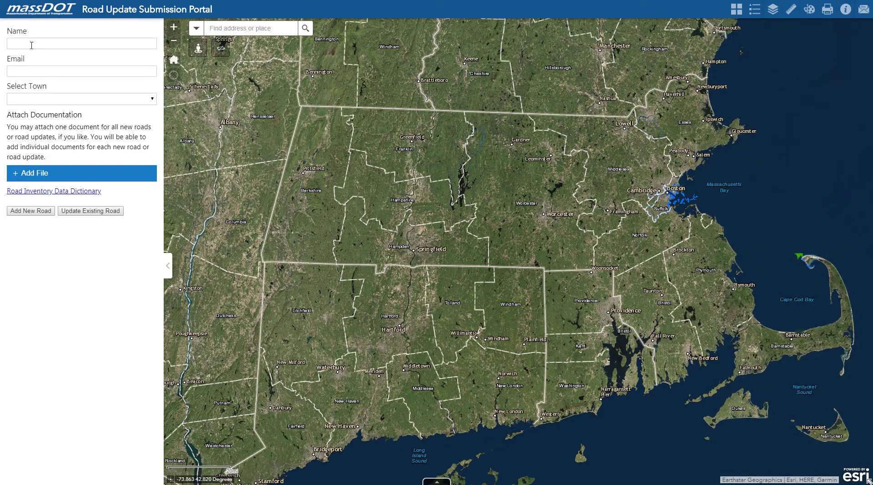
Enter the submitter's name and e-mail, then pick BOSTON from the town list.
click(31, 45)
text(Derek)
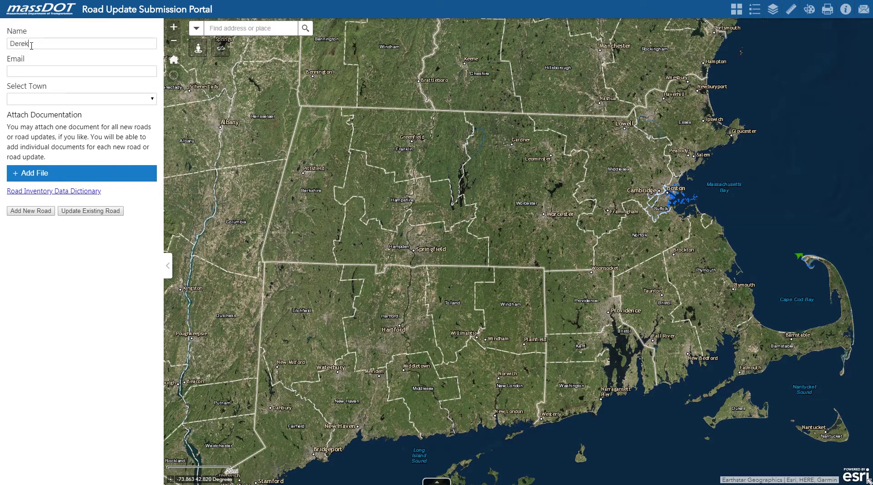
click(153, 105)
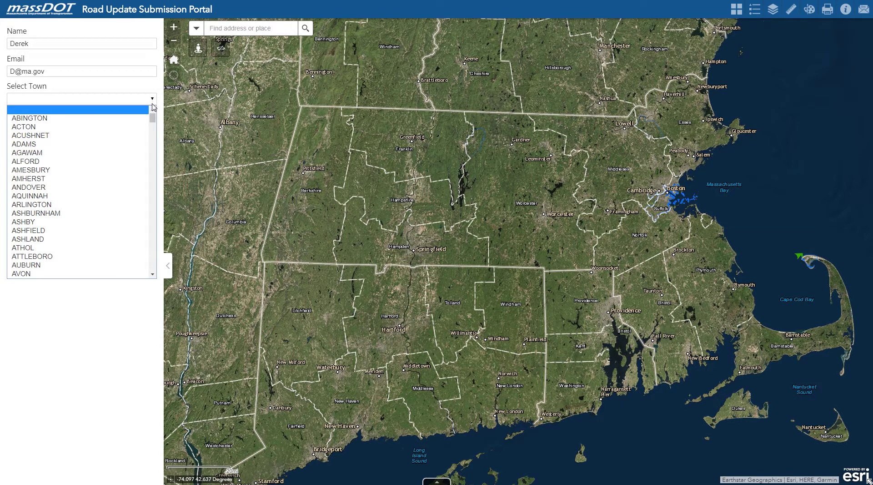
scroll(73, 263, down, 3)
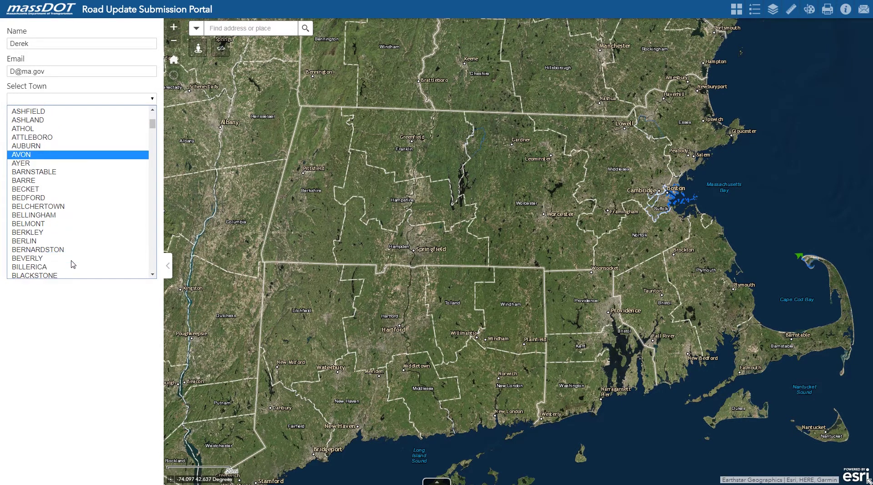
scroll(73, 264, down, 3)
click(56, 241)
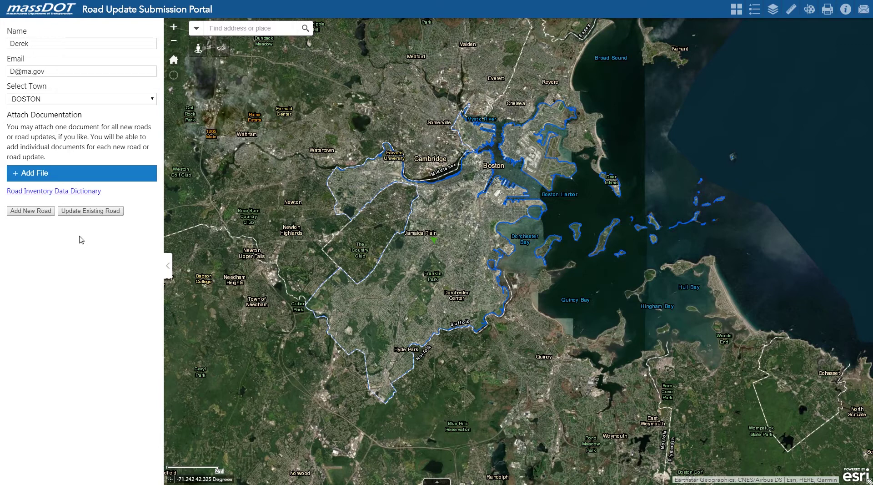
Add a new road and draw a three-point line in Boston, giving a 0.165-mile length.
click(34, 211)
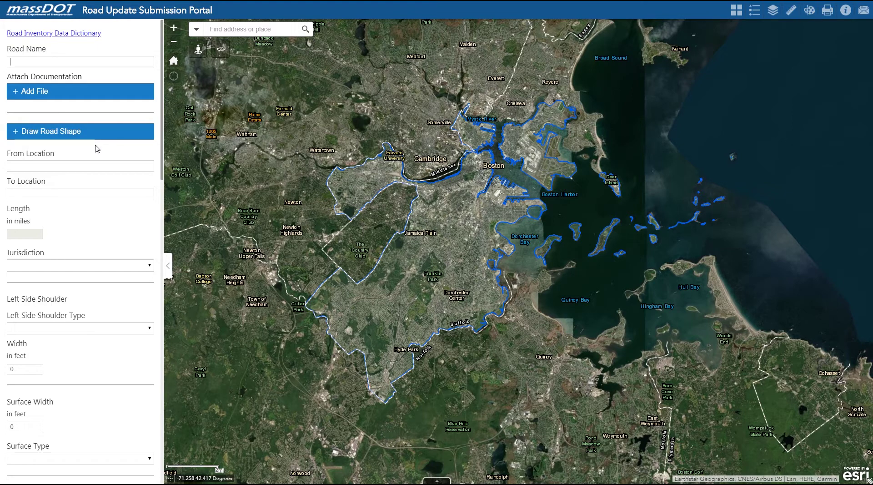
click(94, 136)
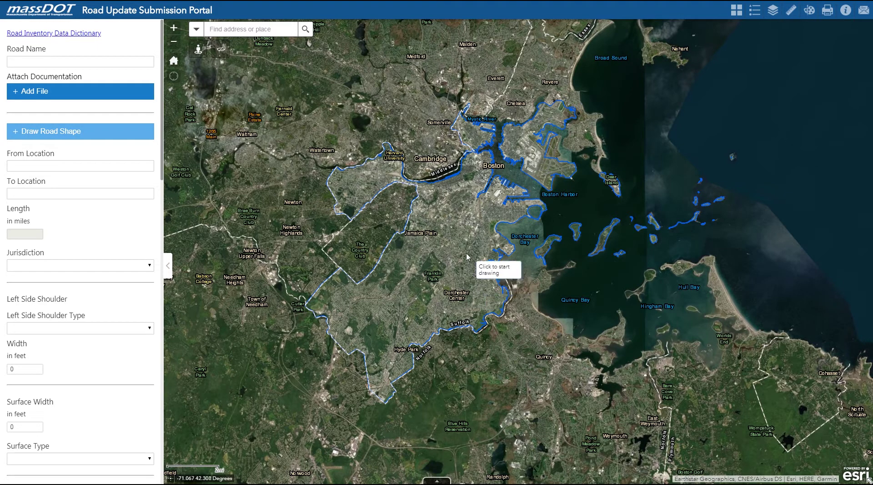
scroll(465, 254, up, 5)
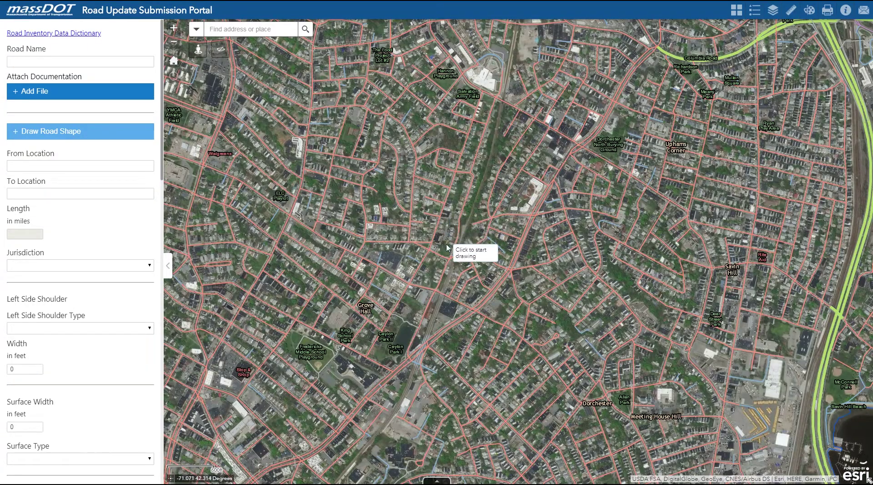
click(444, 244)
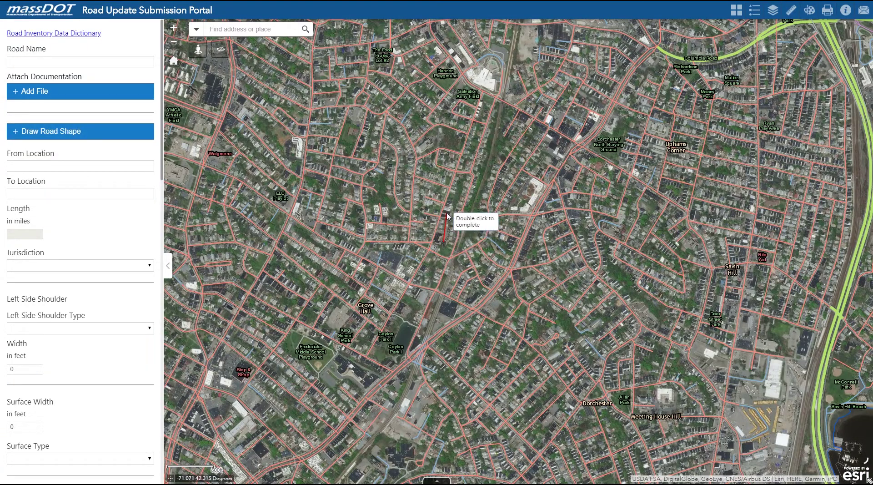
click(447, 211)
double_click(459, 197)
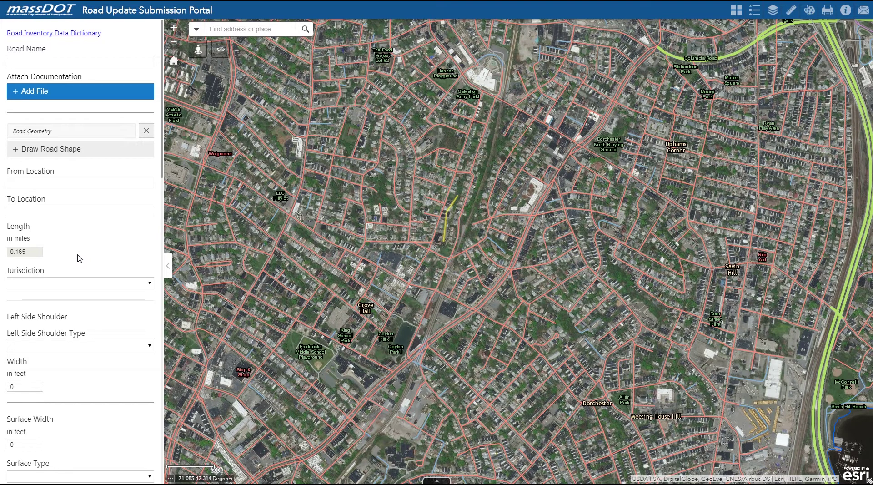
Scroll the new road form past the shoulder, lane and sidewalk fields to the Submit buttons.
scroll(79, 258, down, 1)
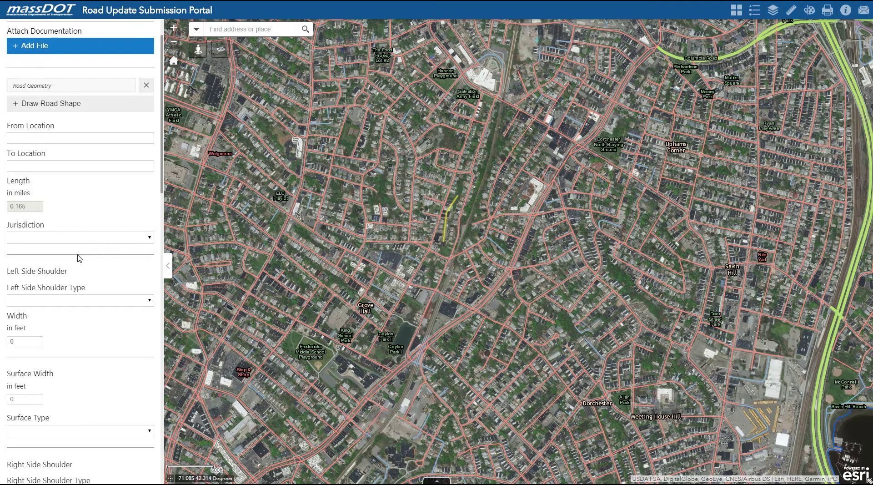
scroll(80, 258, down, 3)
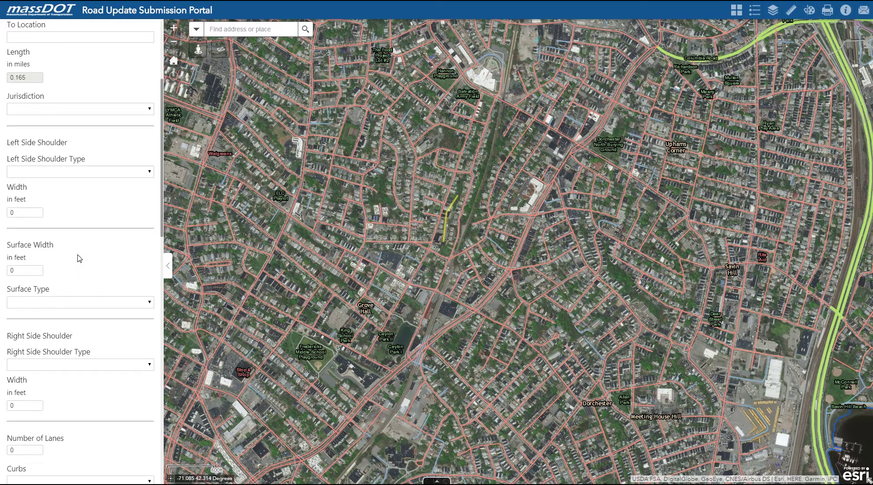
scroll(80, 259, down, 10)
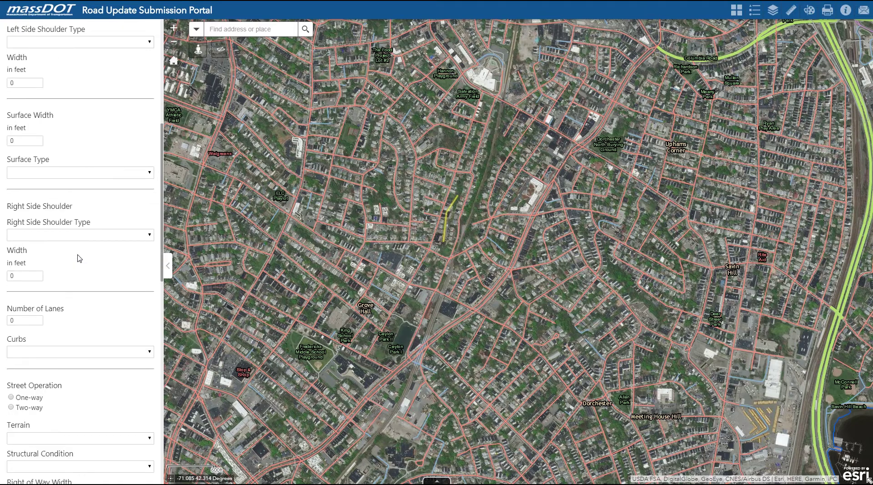
scroll(80, 259, down, 2)
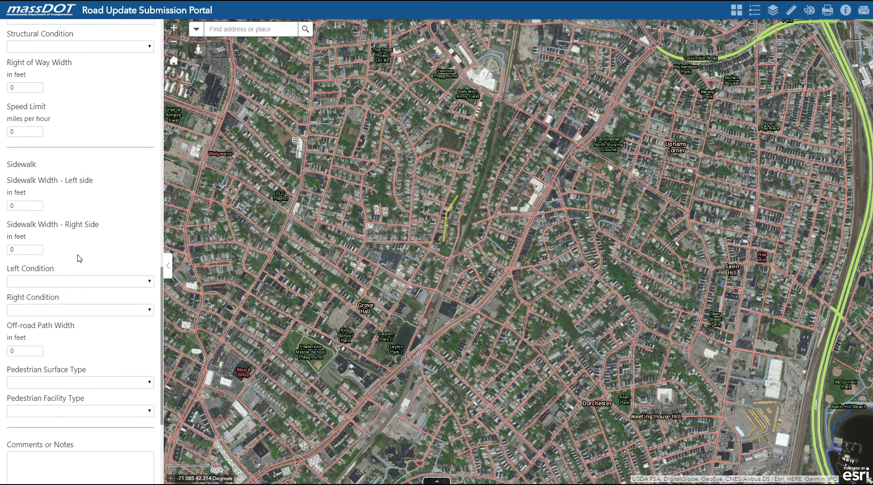
scroll(79, 258, down, 4)
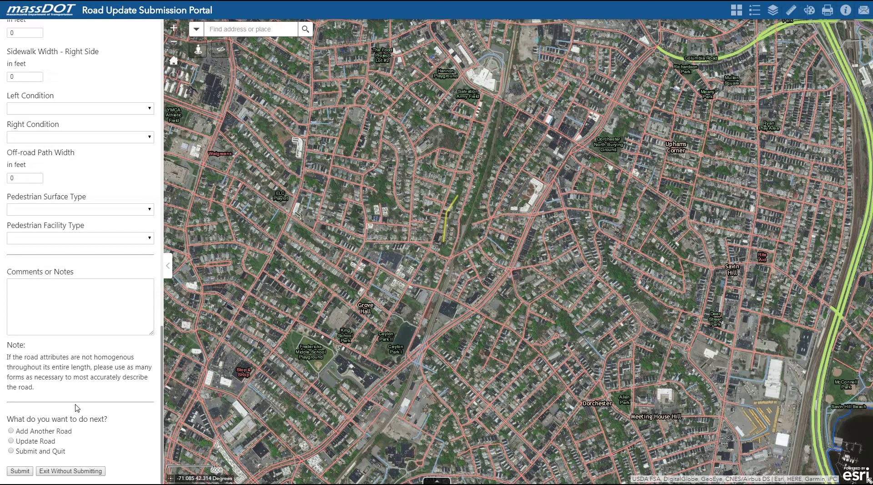
Exit the new road form without submitting and re-enter the submitter's name and e-mail.
click(76, 472)
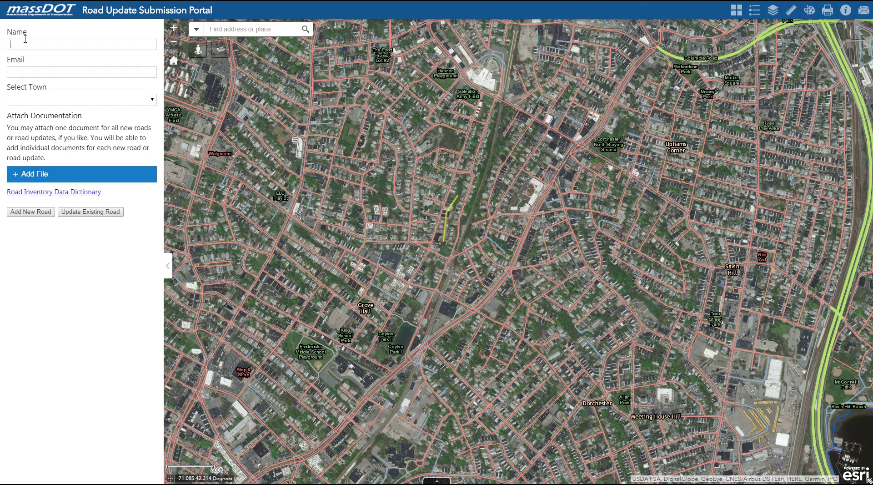
text(Derek)
key(Tab)
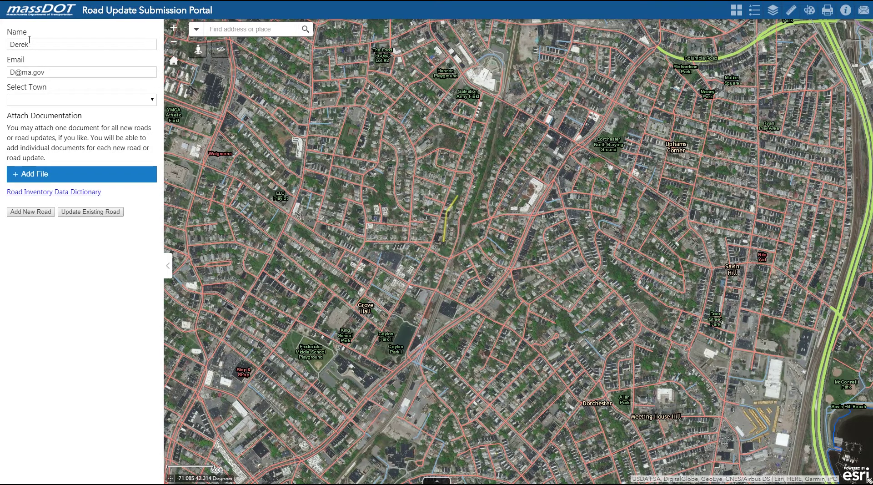
Choose BOSTON as the town and start an Update Existing Road form.
click(153, 100)
scroll(91, 220, down, 5)
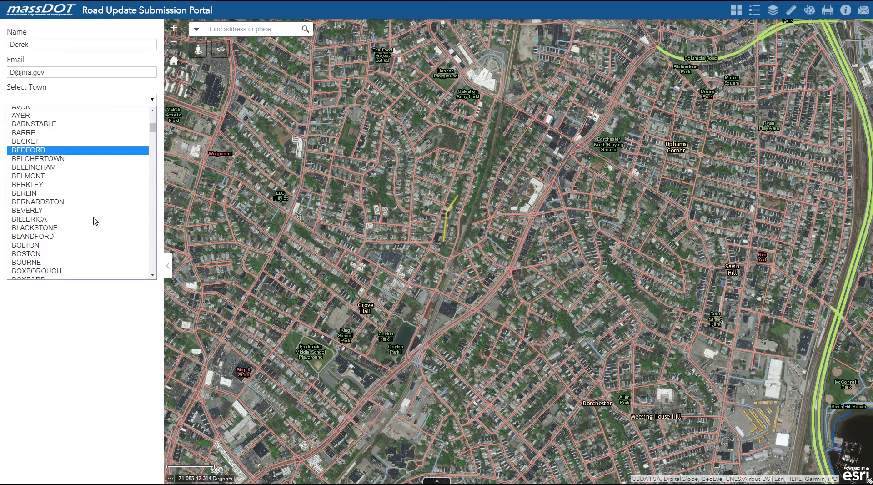
click(87, 239)
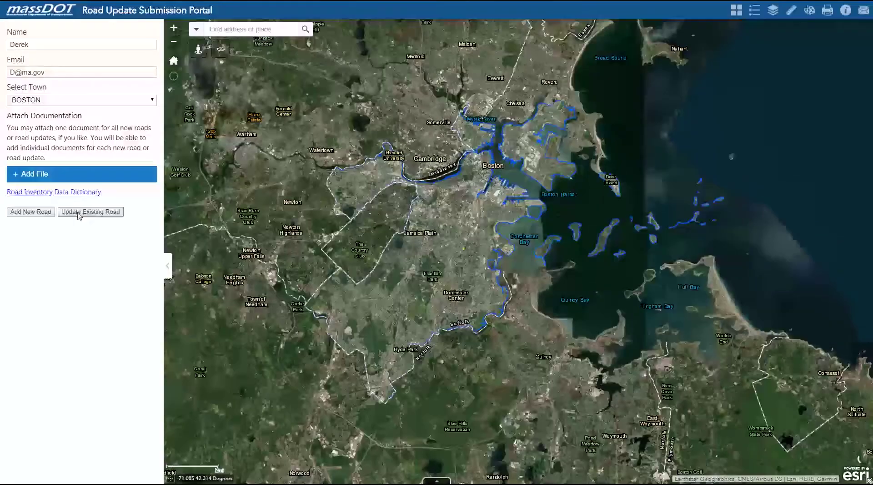
click(79, 213)
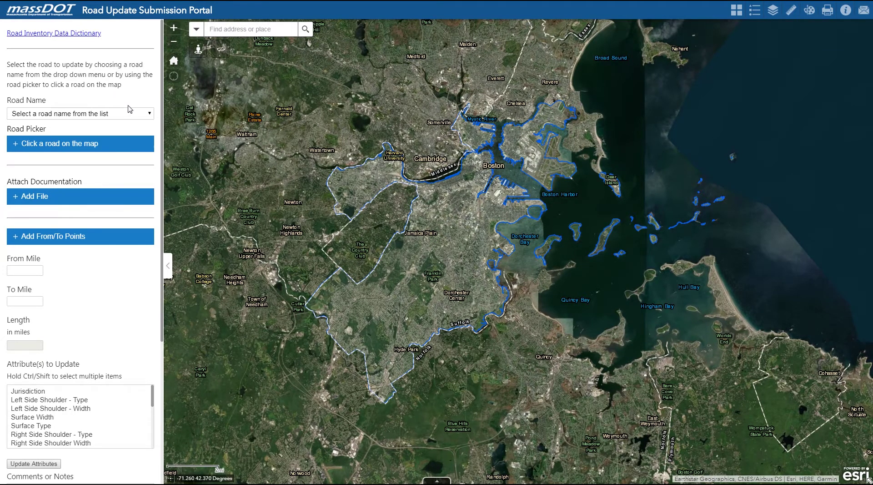
Browse the Road Name list, then select 16TH STREET, spanning miles 0.000 to 0.167.
click(148, 115)
scroll(128, 173, down, 8)
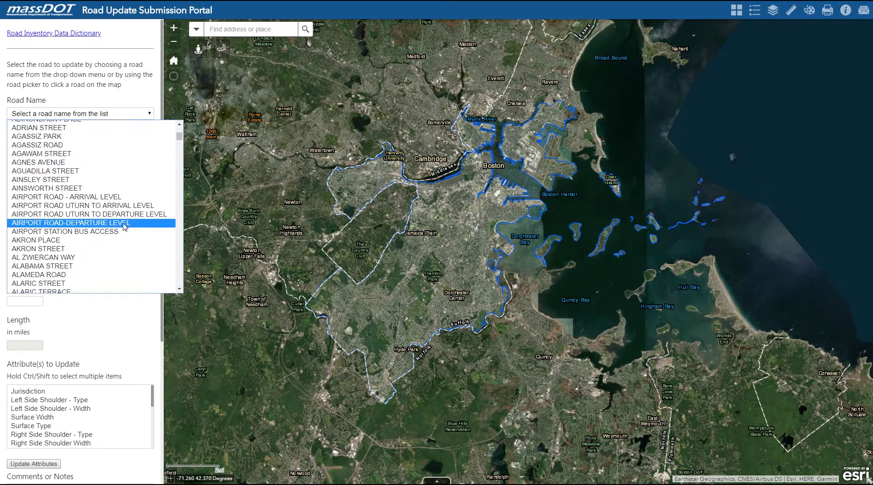
scroll(121, 232, up, 10)
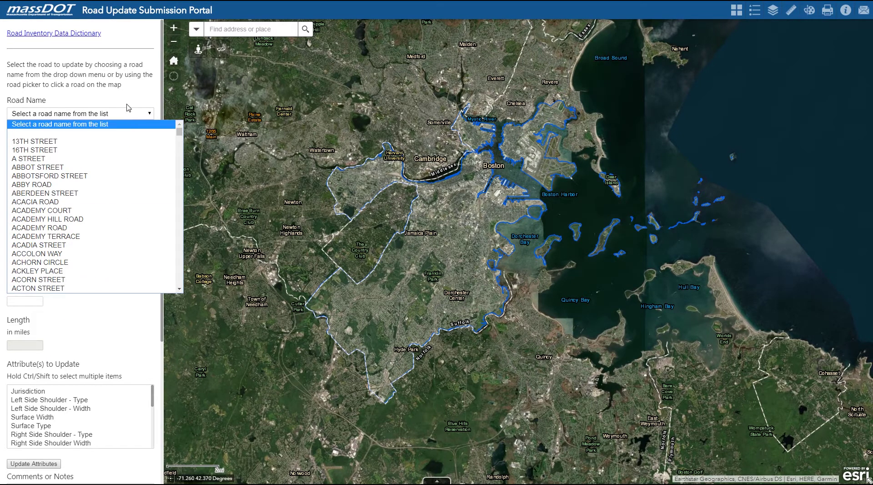
click(91, 124)
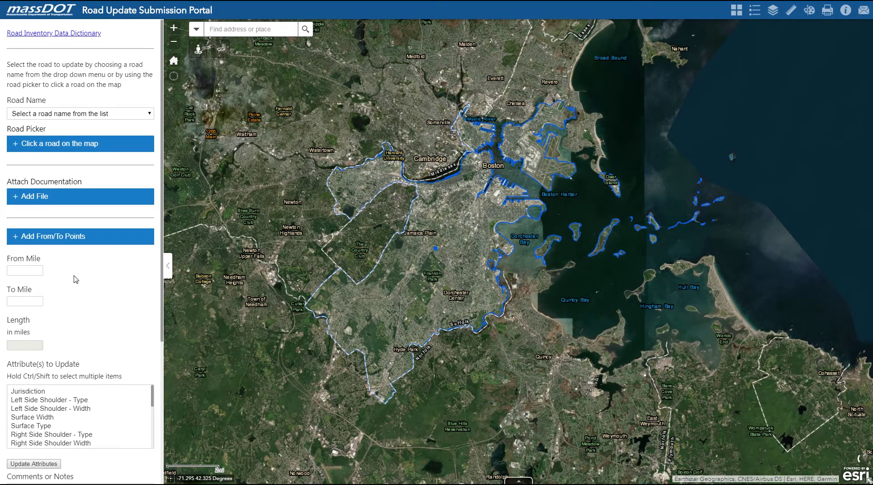
click(152, 114)
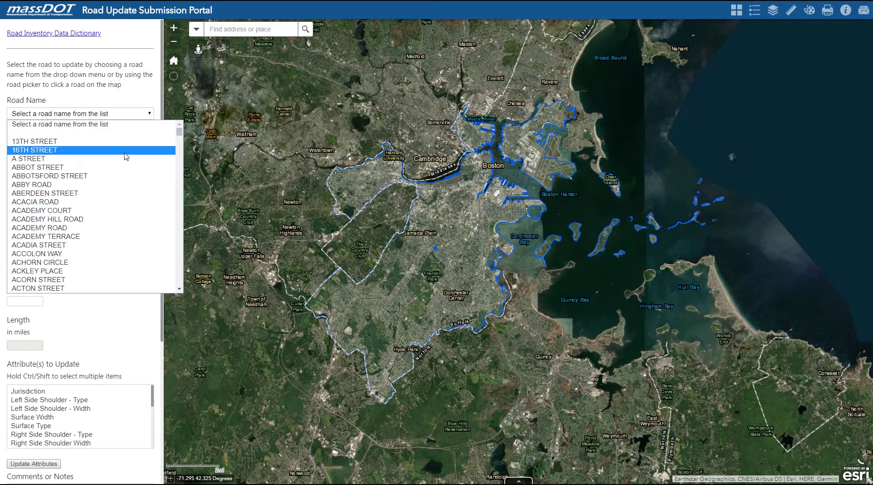
click(126, 150)
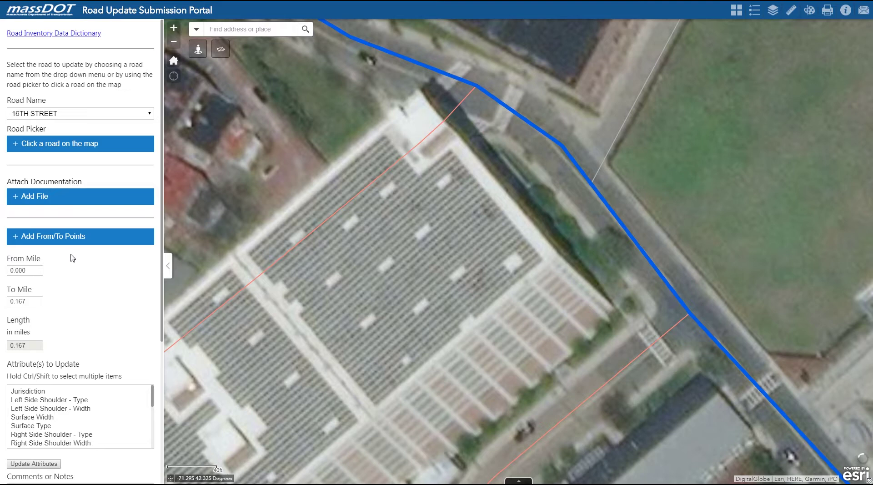
Place From and To points on 16TH STREET, narrowing the range to miles 0.066–0.074.
click(70, 237)
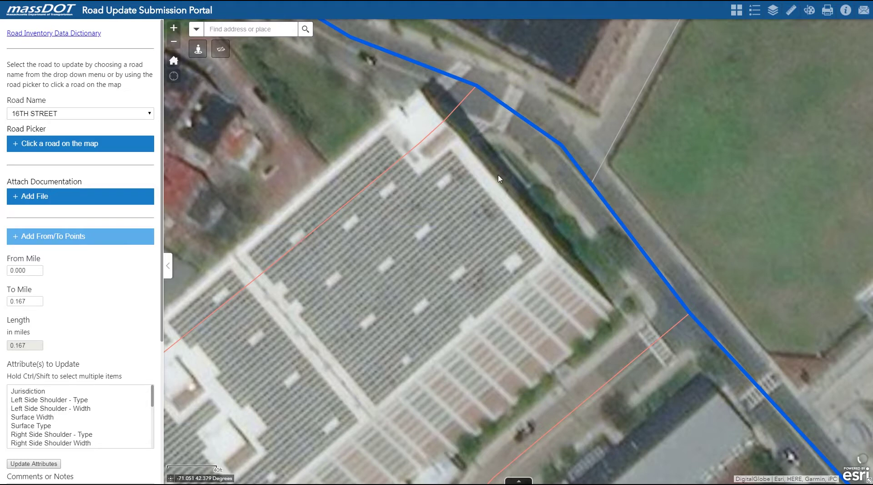
click(540, 132)
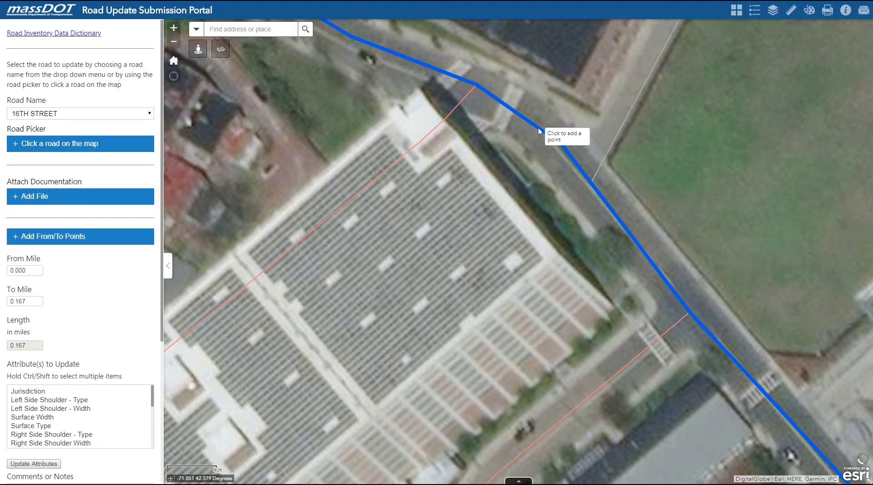
click(540, 132)
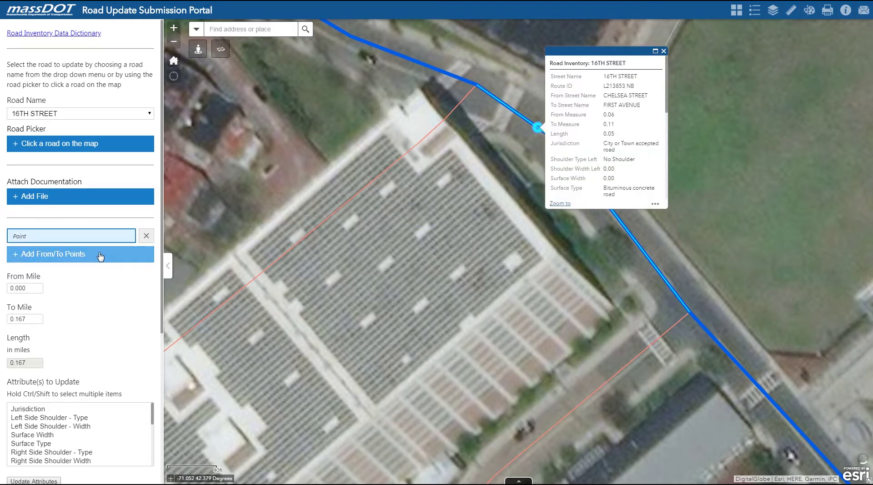
click(101, 256)
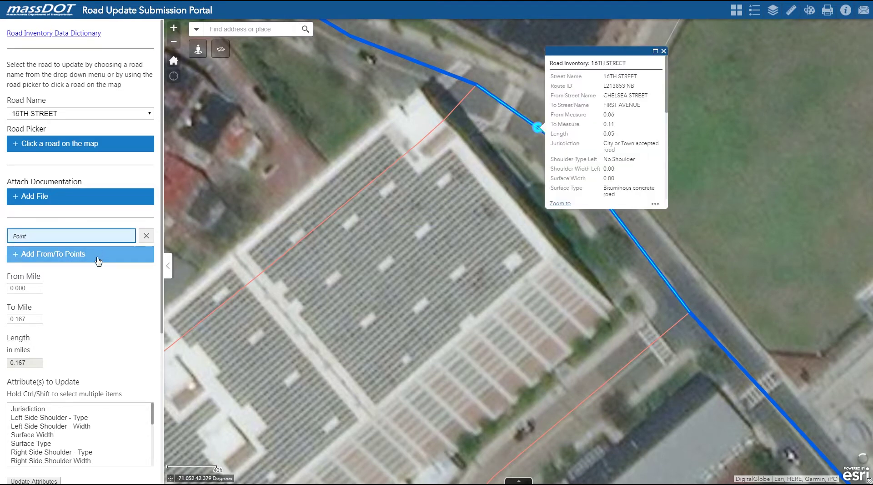
click(498, 100)
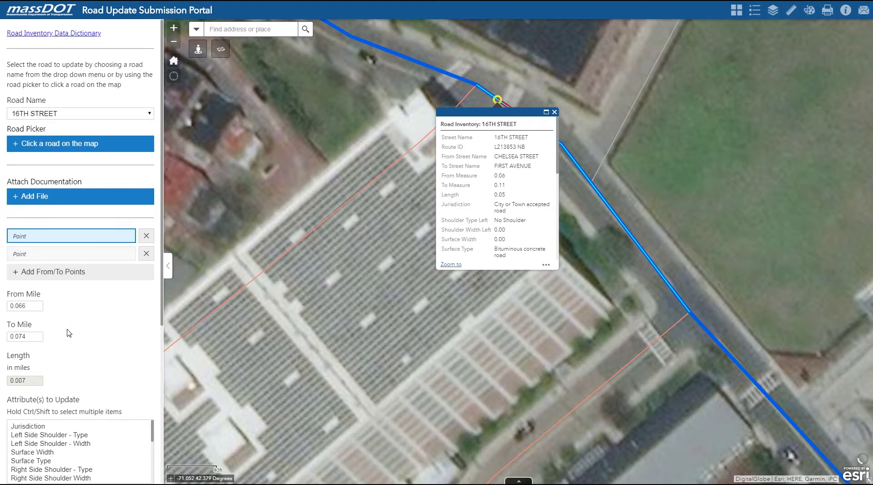
Select Jurisdiction plus left and right shoulder type and width as attributes to update.
scroll(79, 335, down, 1)
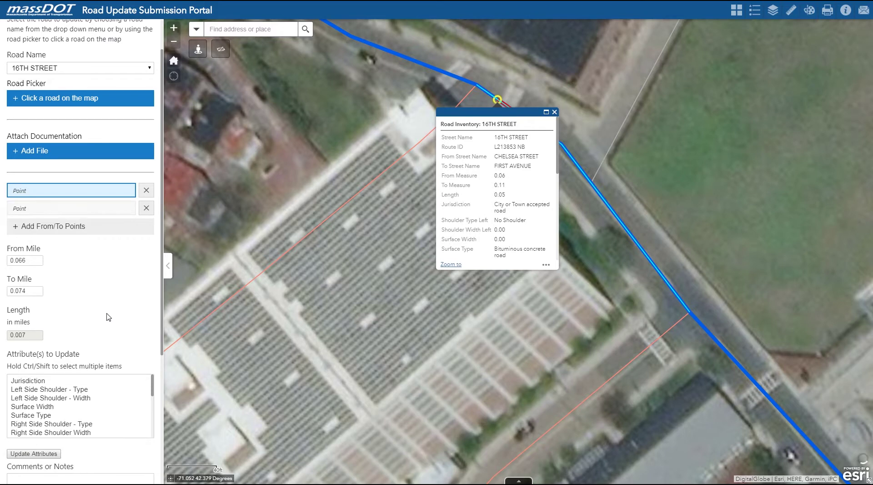
scroll(107, 314, down, 1)
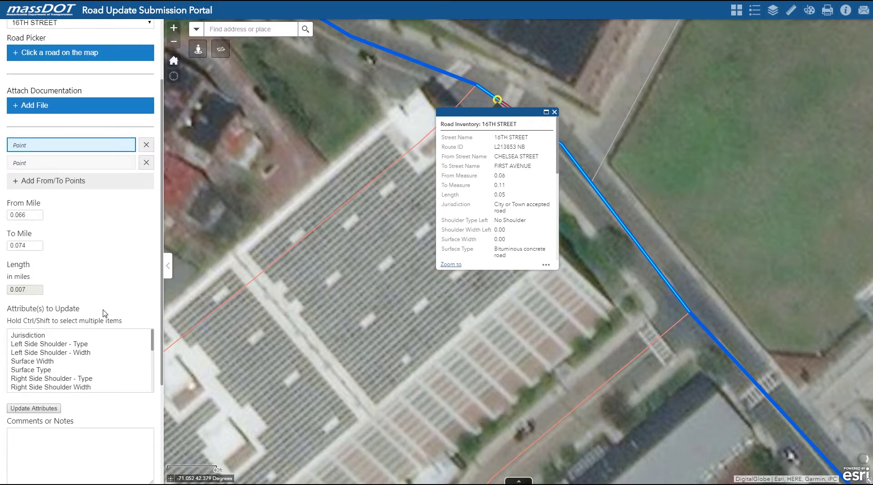
scroll(105, 289, down, 1)
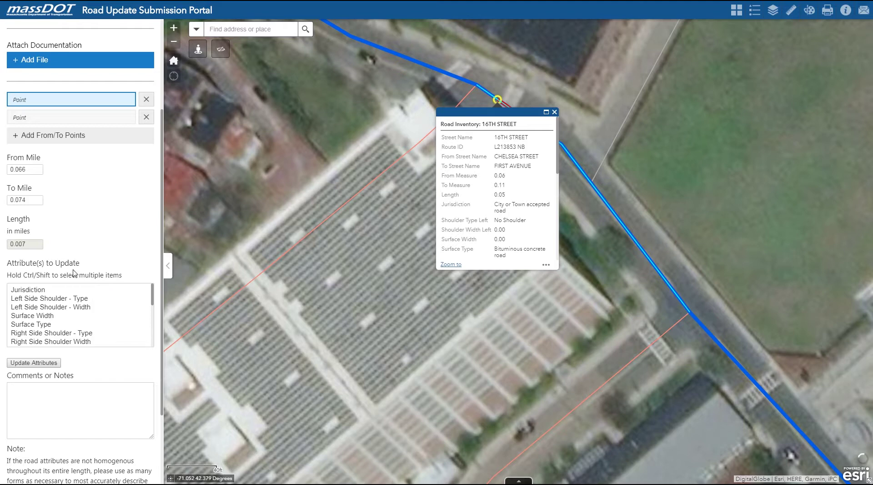
click(68, 290)
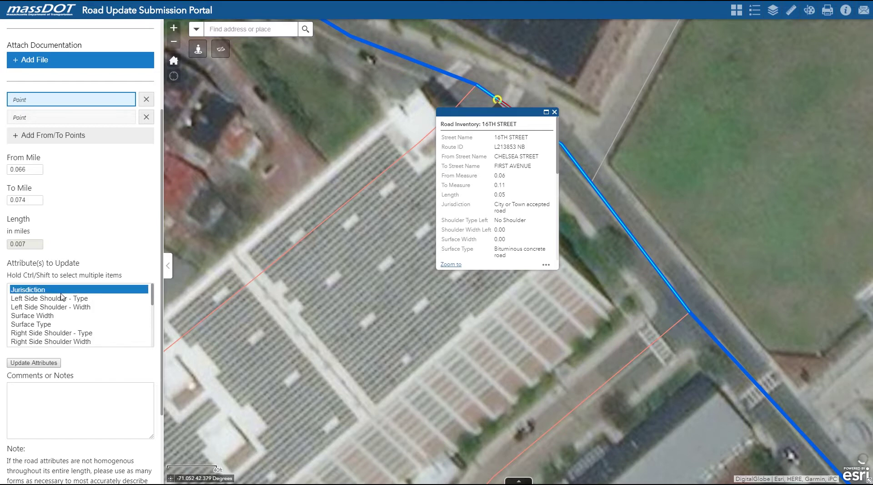
ctrl+click(61, 297)
ctrl+click(71, 307)
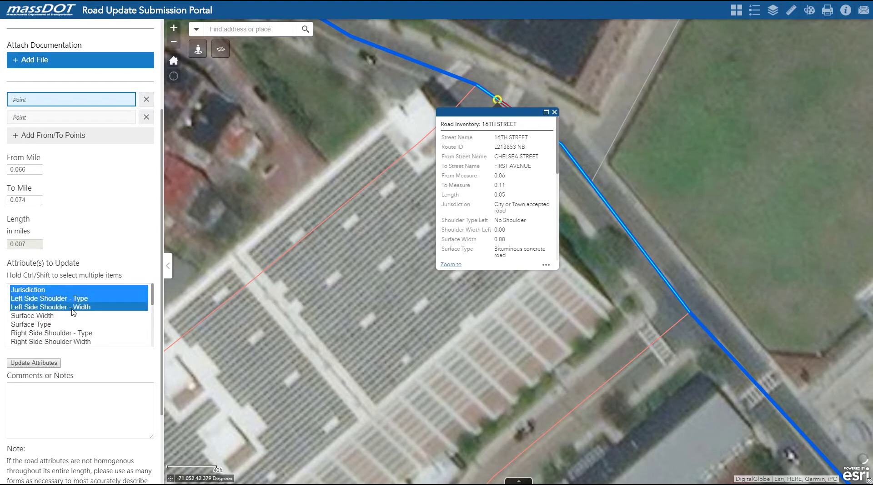
ctrl+click(73, 332)
ctrl+click(73, 341)
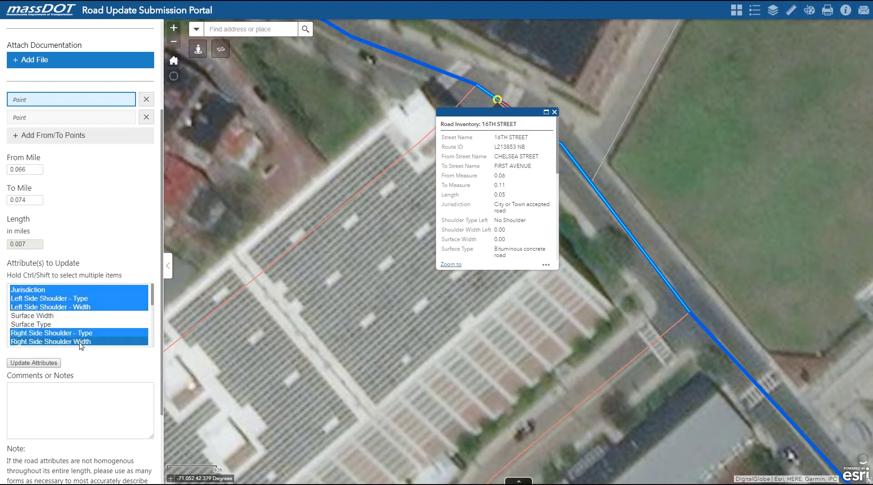
Open the chosen attribute fields, prefilled with City or Town accepted road, No Shoulder and 0.
click(51, 363)
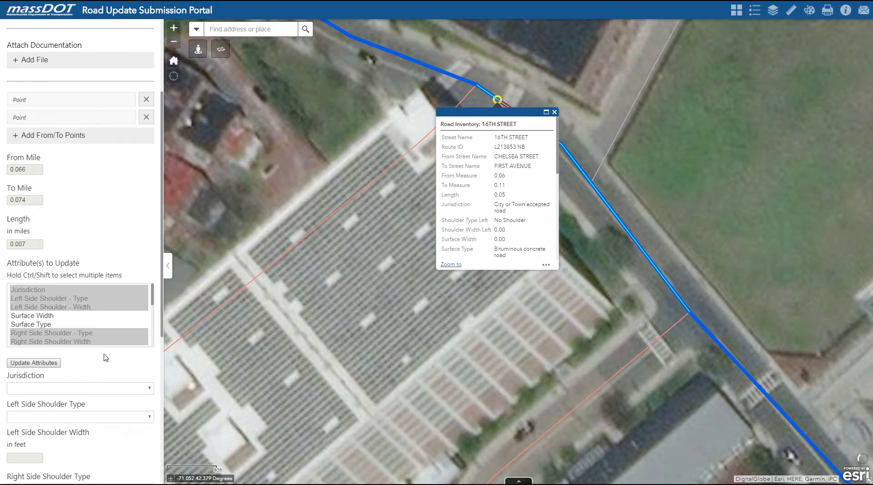
scroll(105, 357, down, 3)
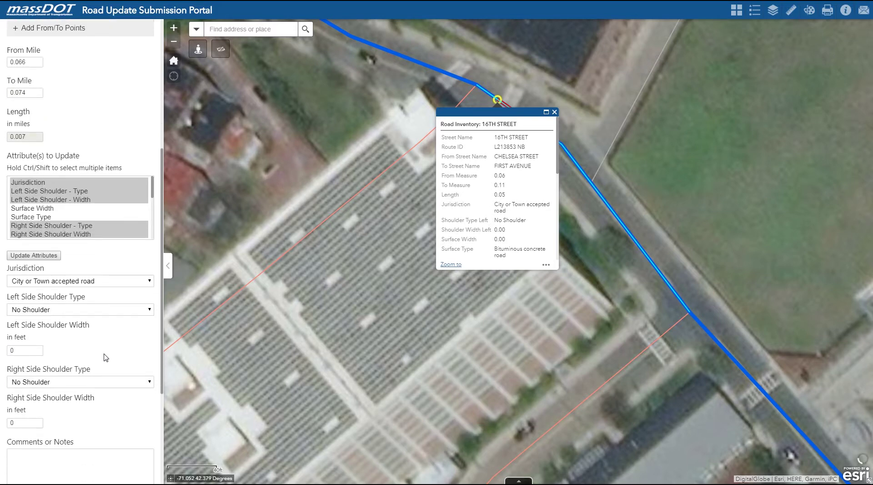
scroll(105, 357, down, 3)
scroll(98, 299, down, 1)
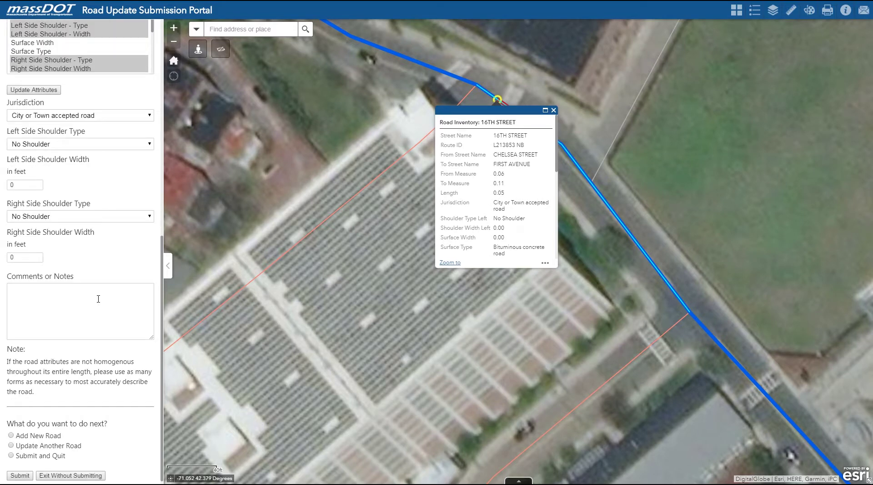